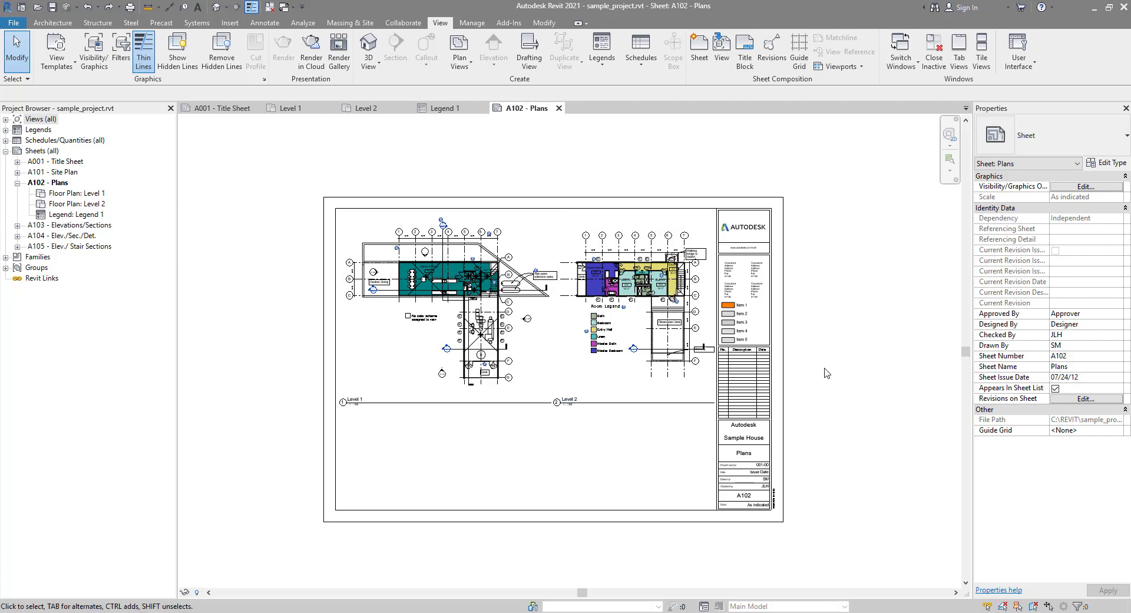
- Drag the Legend 1 viewport onto the Outdoor Dining end of the Level 1 plan
{"action": "left_click", "coordinate": [744, 323]}
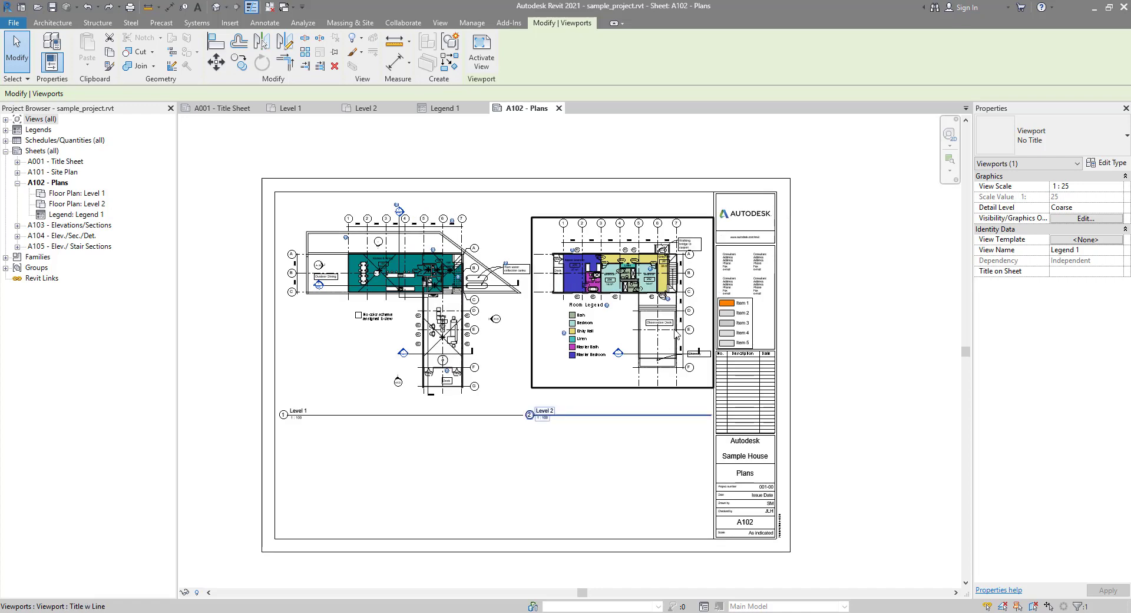
{"action": "scroll", "coordinate": [707, 326], "scroll_direction": "up", "scroll_amount": 2}
{"action": "middle_click_drag", "start_coordinate": [688, 339], "coordinate": [747, 335]}
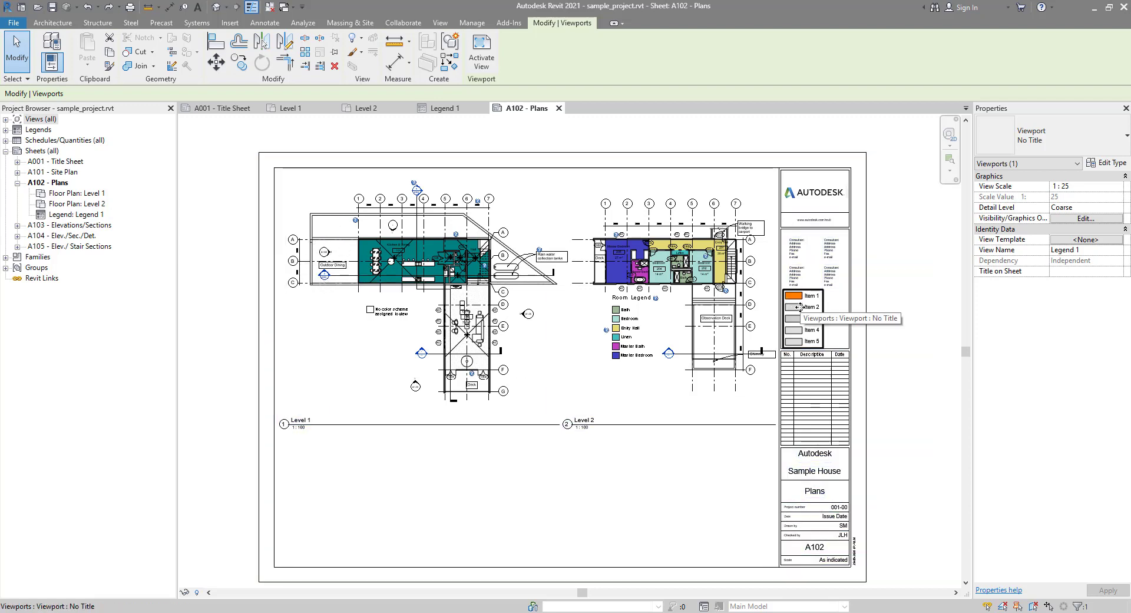
{"action": "left_click_drag", "start_coordinate": [799, 306], "coordinate": [333, 240]}
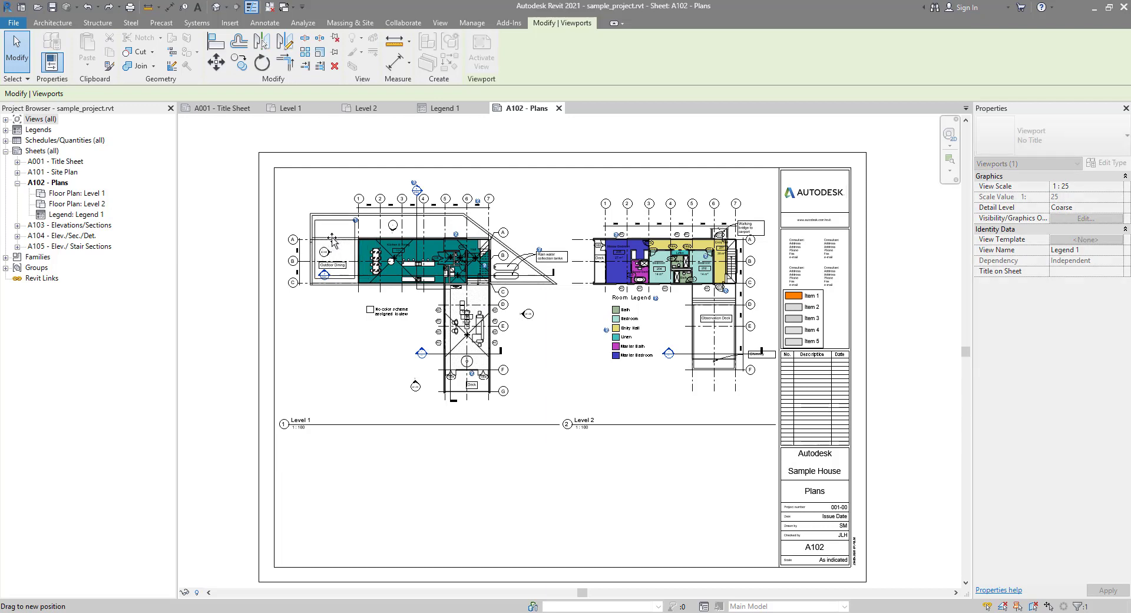
{"action": "left_click_drag", "start_coordinate": [333, 241], "coordinate": [333, 240]}
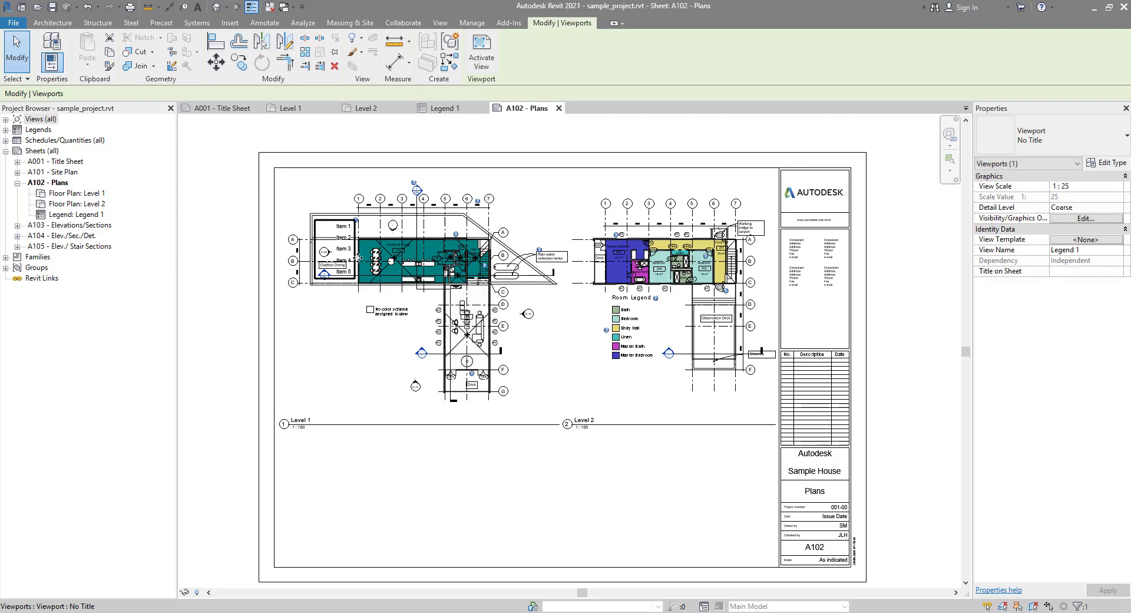
{"action": "scroll", "coordinate": [293, 233], "scroll_direction": "up", "scroll_amount": 2}
{"action": "scroll", "coordinate": [292, 232], "scroll_direction": "up", "scroll_amount": 2}
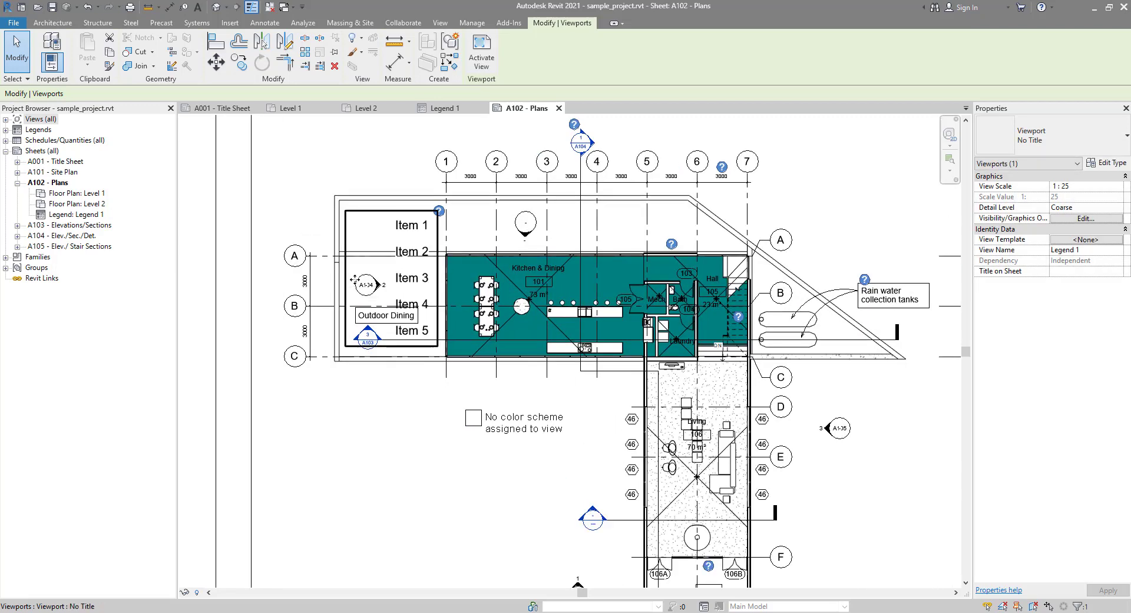
{"action": "scroll", "coordinate": [453, 241], "scroll_direction": "up", "scroll_amount": 2}
{"action": "middle_click_drag", "start_coordinate": [382, 195], "coordinate": [465, 214]}
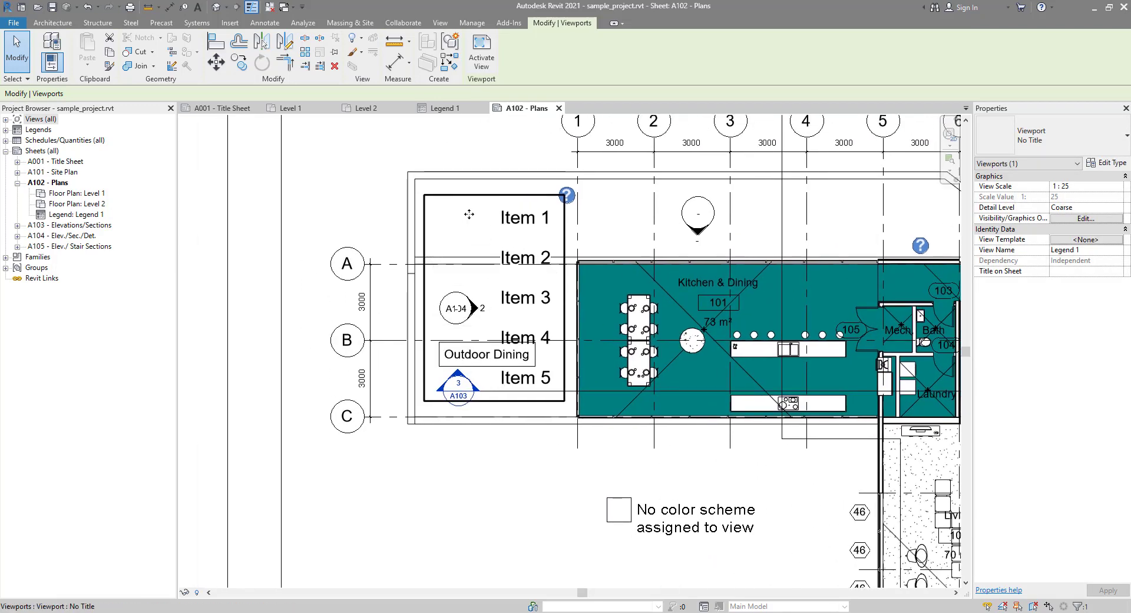
{"action": "scroll", "coordinate": [475, 232], "scroll_direction": "up", "scroll_amount": 2}
{"action": "scroll", "coordinate": [436, 255], "scroll_direction": "down", "scroll_amount": 3}
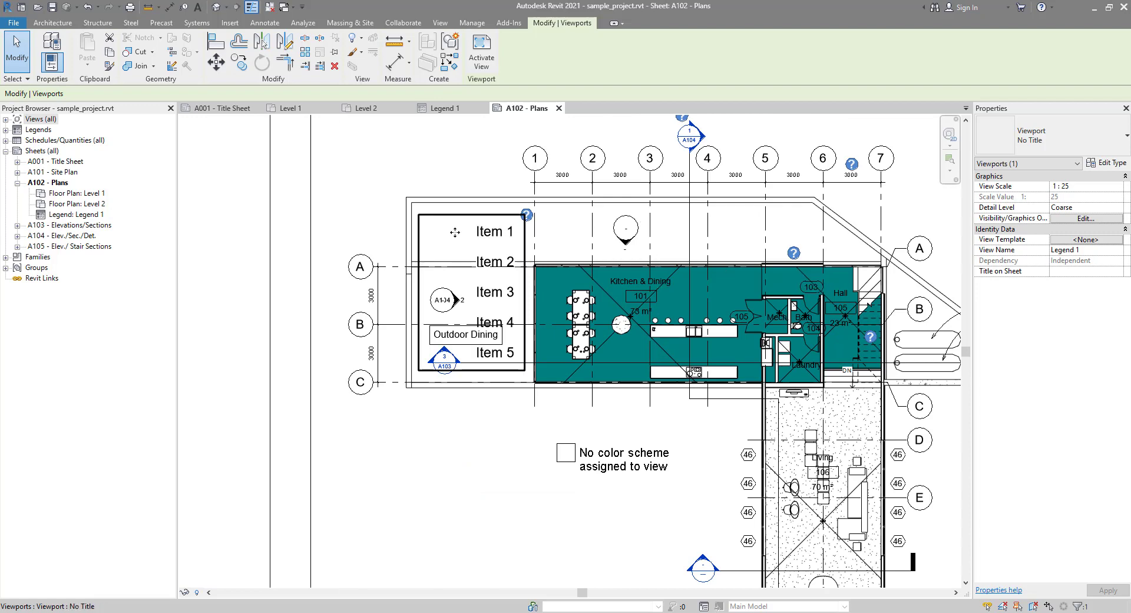
{"action": "scroll", "coordinate": [456, 233], "scroll_direction": "down", "scroll_amount": 1}
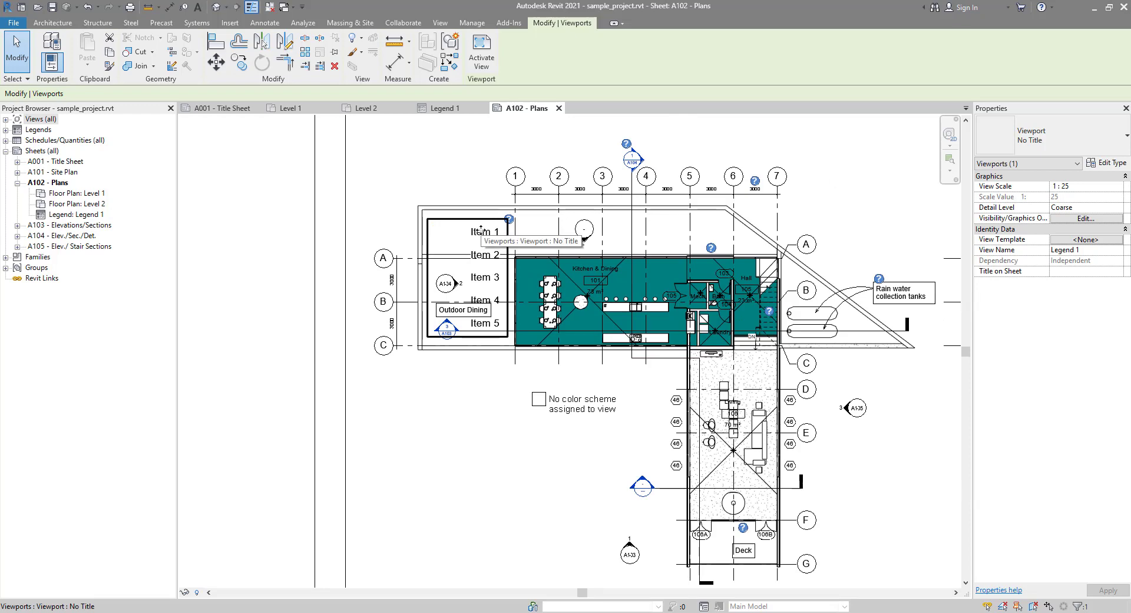
{"action": "middle_click_drag", "start_coordinate": [511, 290], "coordinate": [439, 266]}
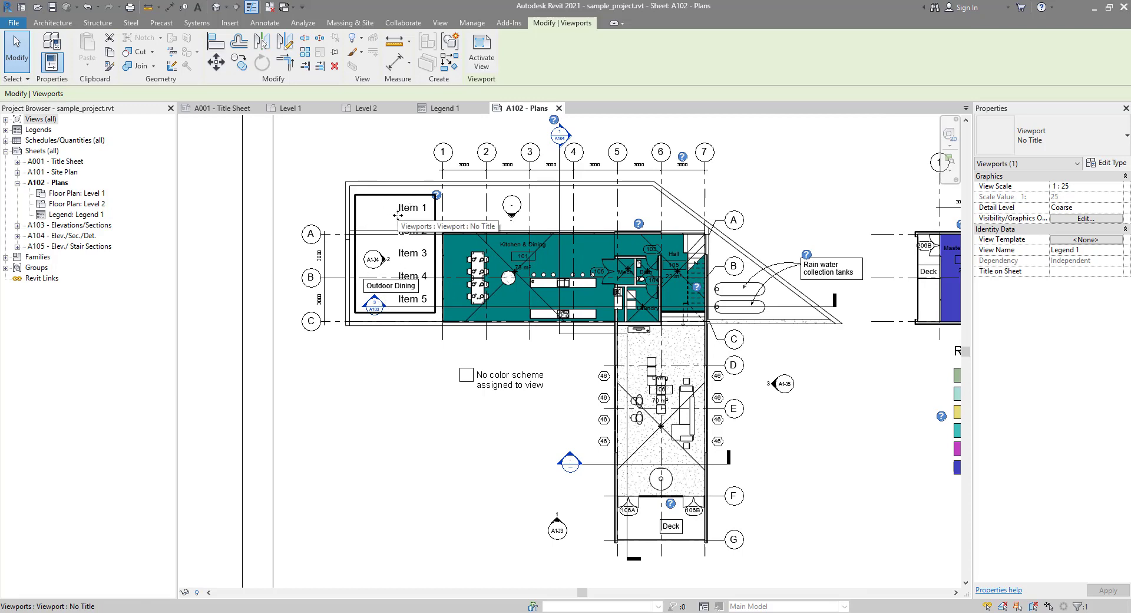
{"action": "scroll", "coordinate": [390, 206], "scroll_direction": "down", "scroll_amount": 5}
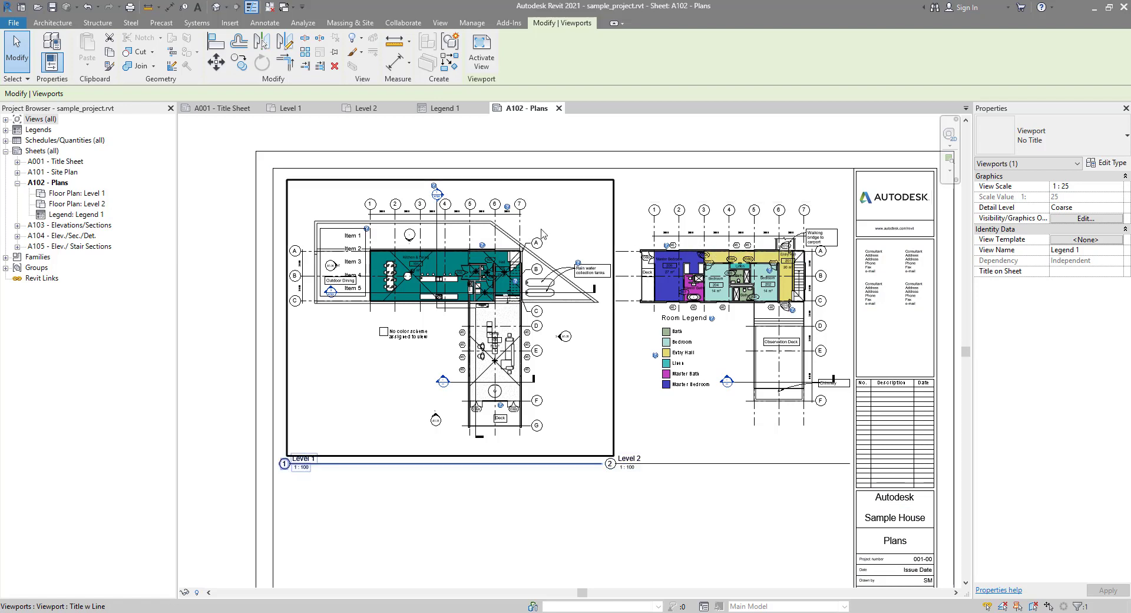
- Delete the legend viewport and re-place Legend: Legend 1 below the left side of Level 1
{"action": "left_click_drag", "start_coordinate": [356, 250], "coordinate": [363, 357]}
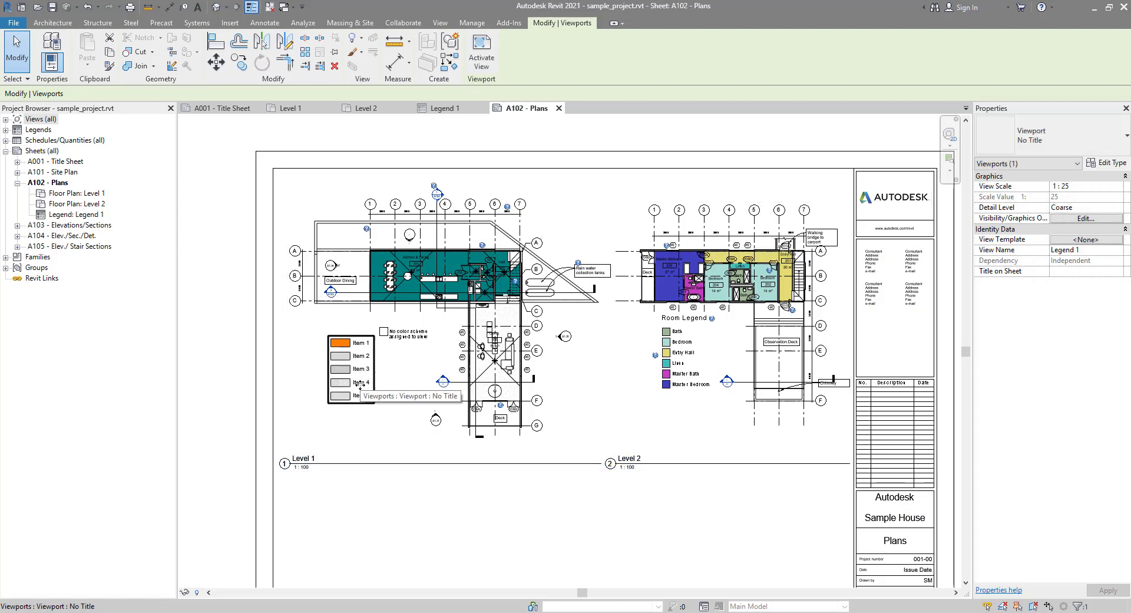
{"action": "key", "text": "Delete"}
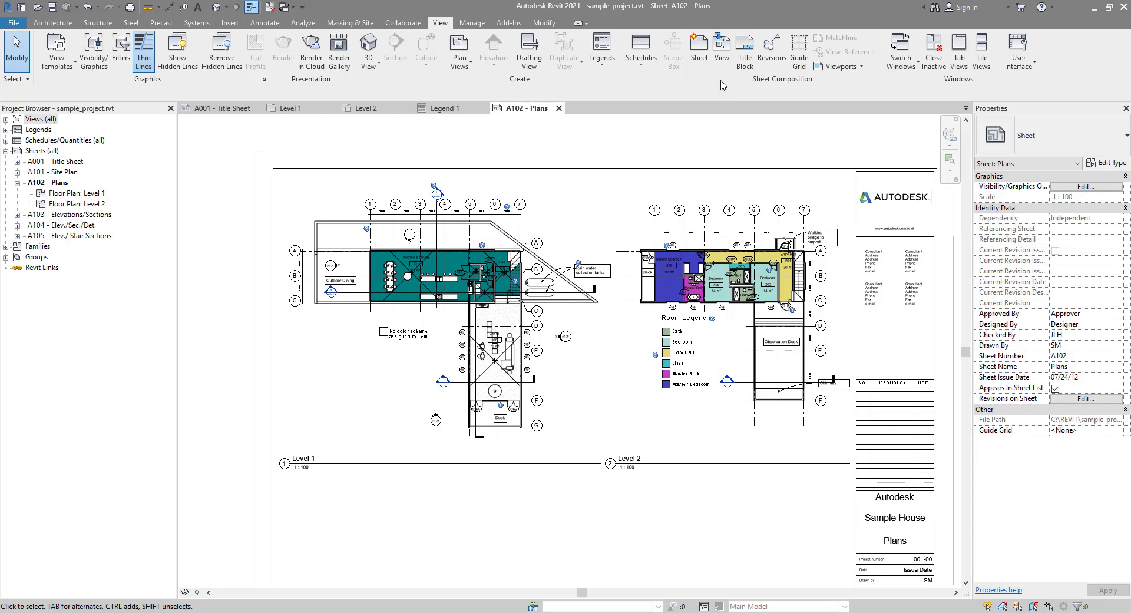
{"action": "left_click", "coordinate": [722, 50]}
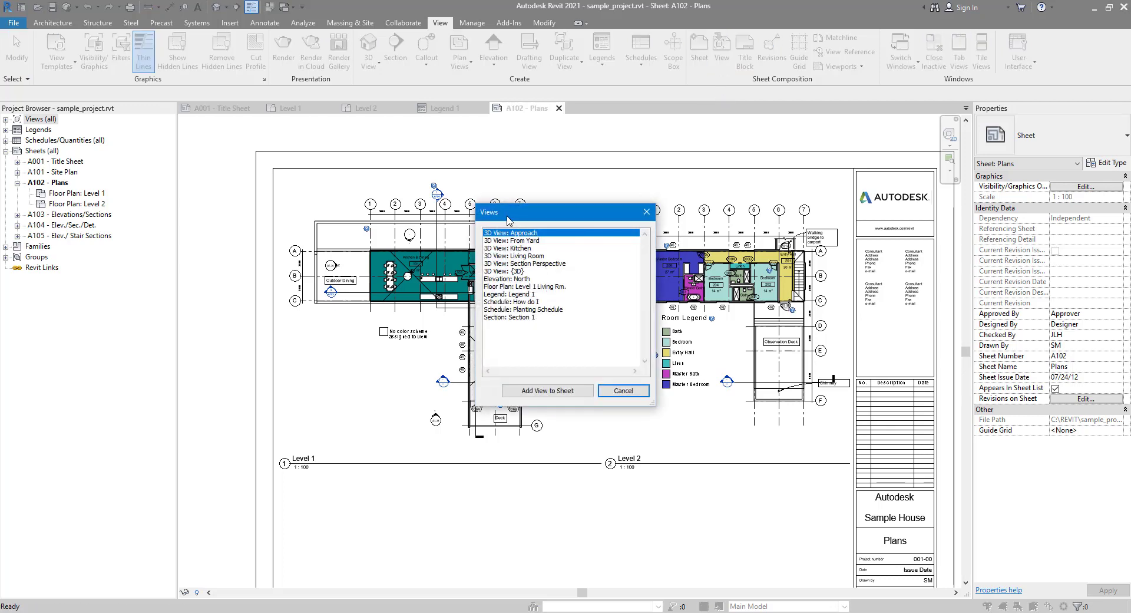
{"action": "left_click", "coordinate": [526, 295]}
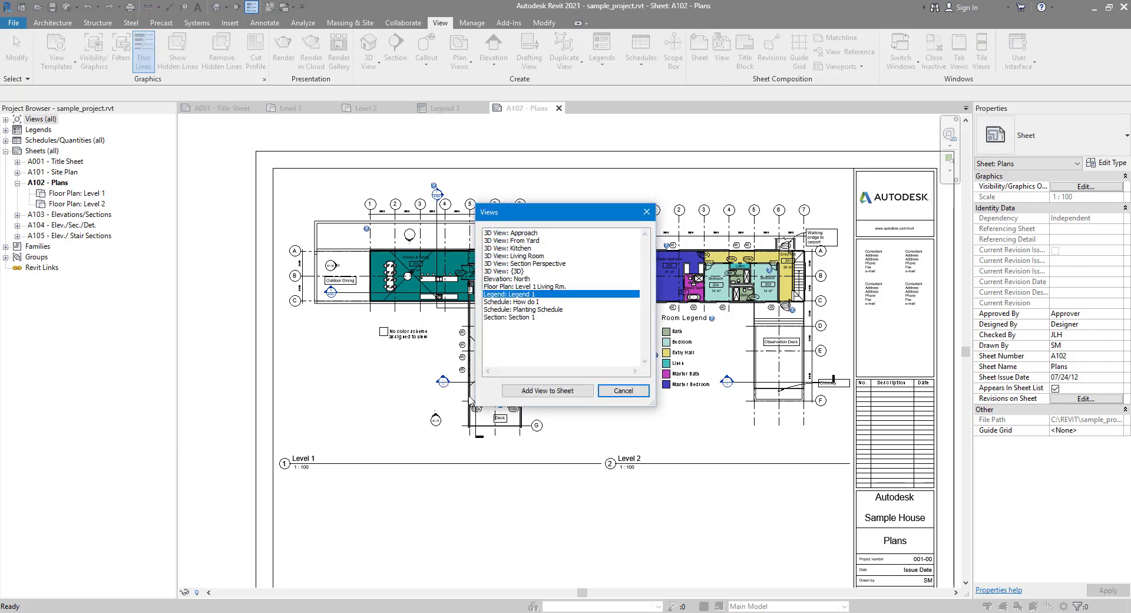
{"action": "left_click", "coordinate": [548, 390]}
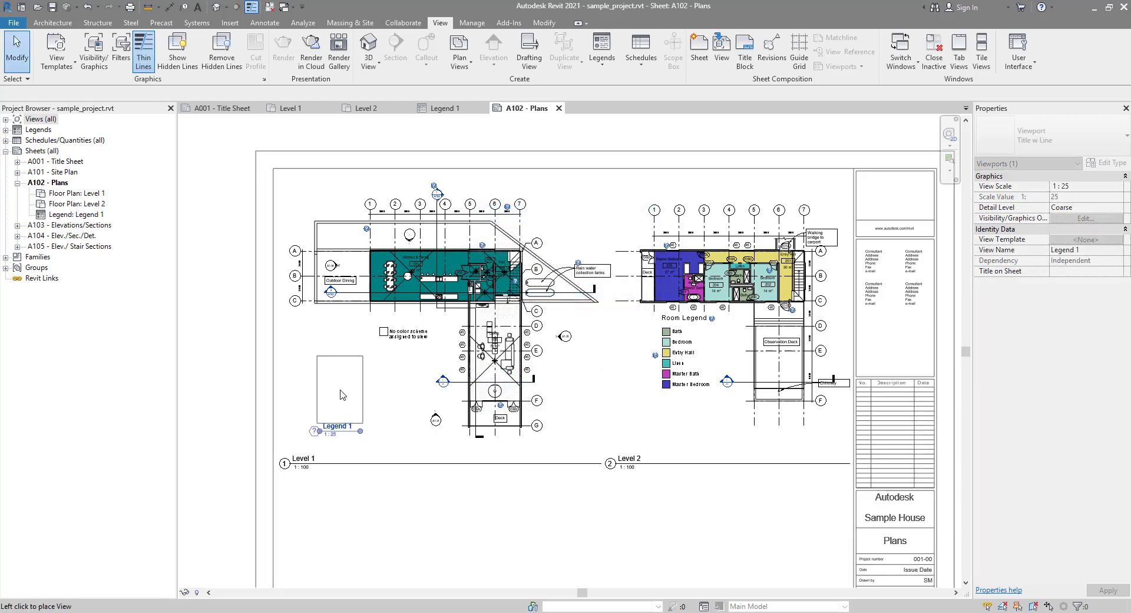
{"action": "left_click", "coordinate": [338, 404]}
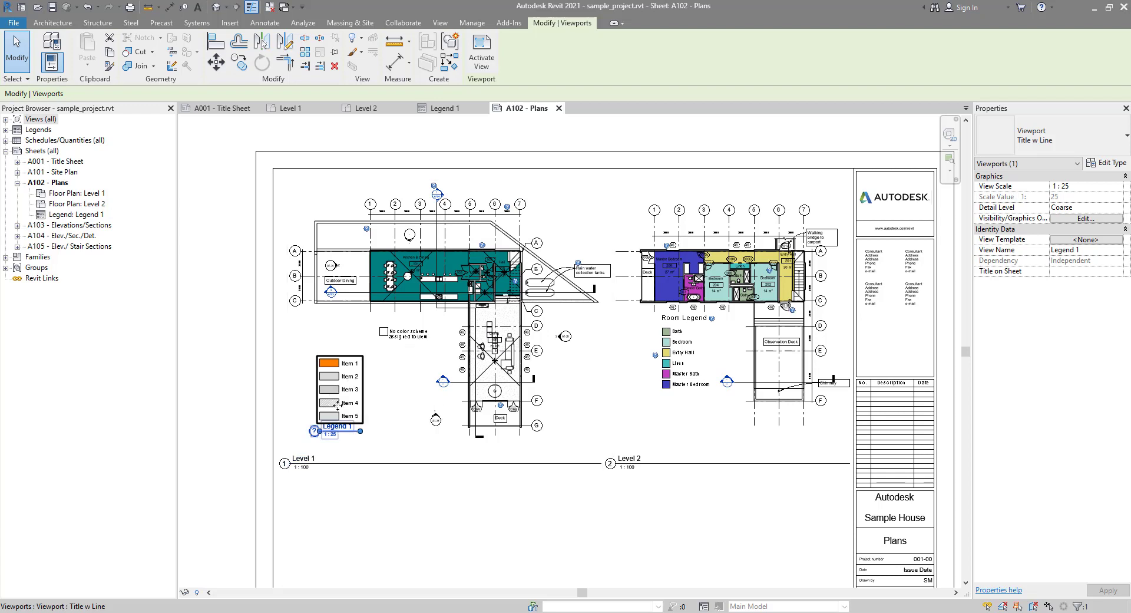
- Move Legend 1 up over the Outdoor Dining area of the Level 1 plan
{"action": "left_click_drag", "start_coordinate": [342, 402], "coordinate": [337, 279]}
{"action": "left_click", "coordinate": [300, 276]}
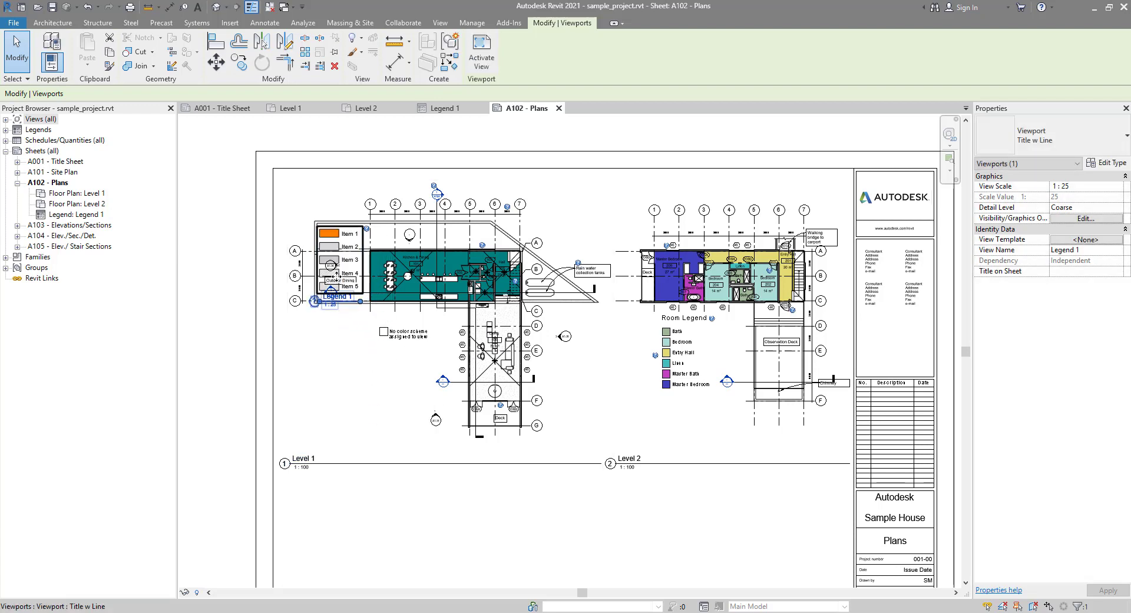
{"action": "left_click", "coordinate": [231, 278]}
{"action": "scroll", "coordinate": [329, 253], "scroll_direction": "up", "scroll_amount": 5}
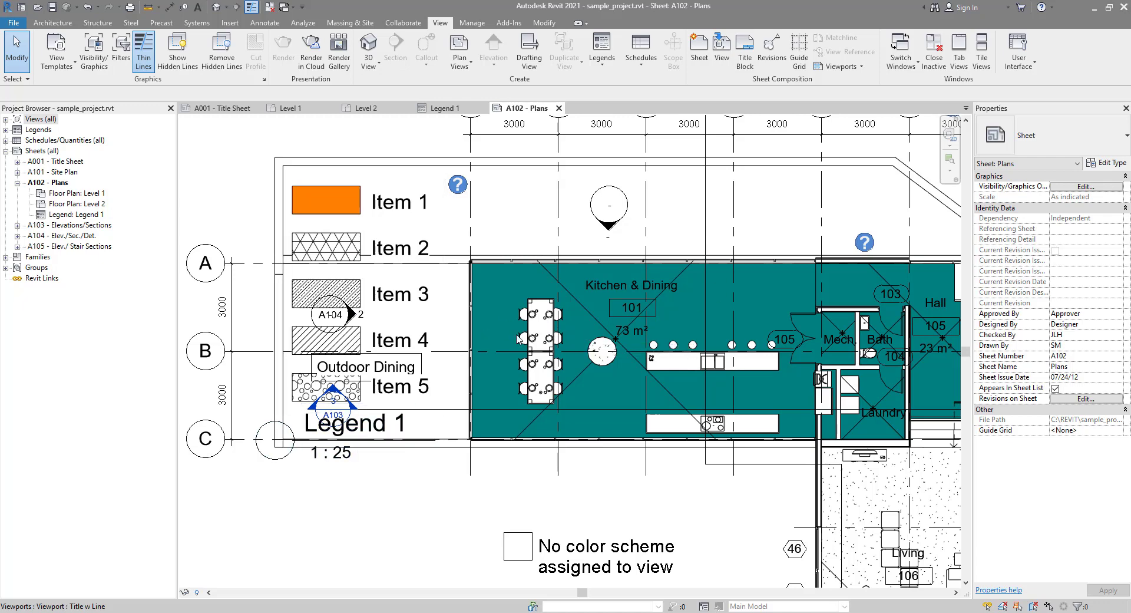
- Drag Legend 1 past the Room Legend to the sheet's lower left, below the Level 1 title
{"action": "left_click", "coordinate": [287, 254]}
{"action": "scroll", "coordinate": [232, 252], "scroll_direction": "down", "scroll_amount": 4}
{"action": "left_click_drag", "start_coordinate": [281, 232], "coordinate": [912, 296]}
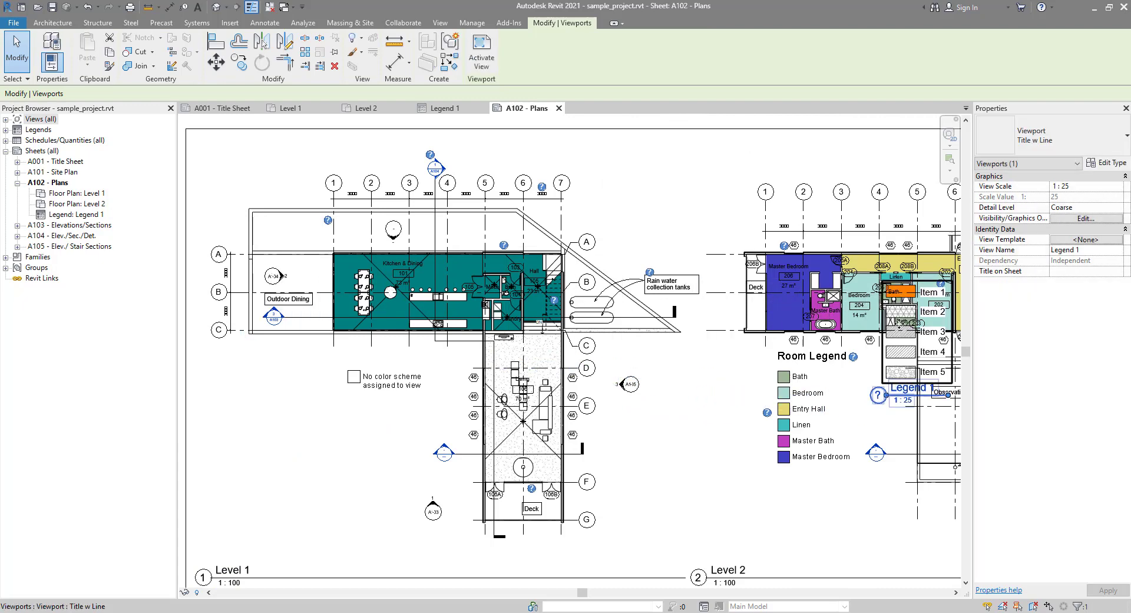
{"action": "scroll", "coordinate": [719, 318], "scroll_direction": "down", "scroll_amount": 1}
{"action": "scroll", "coordinate": [719, 316], "scroll_direction": "down", "scroll_amount": 2}
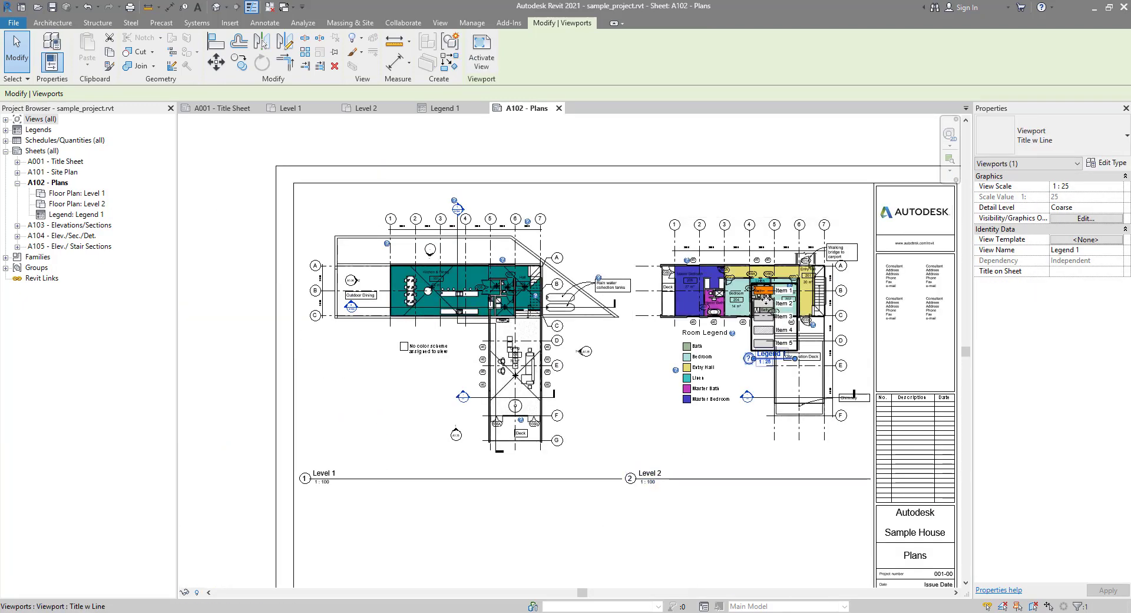
{"action": "left_click_drag", "start_coordinate": [761, 300], "coordinate": [338, 510]}
- Drag the Level 1 plan viewport right until it overlaps the Level 2 plan
{"action": "left_click", "coordinate": [414, 526]}
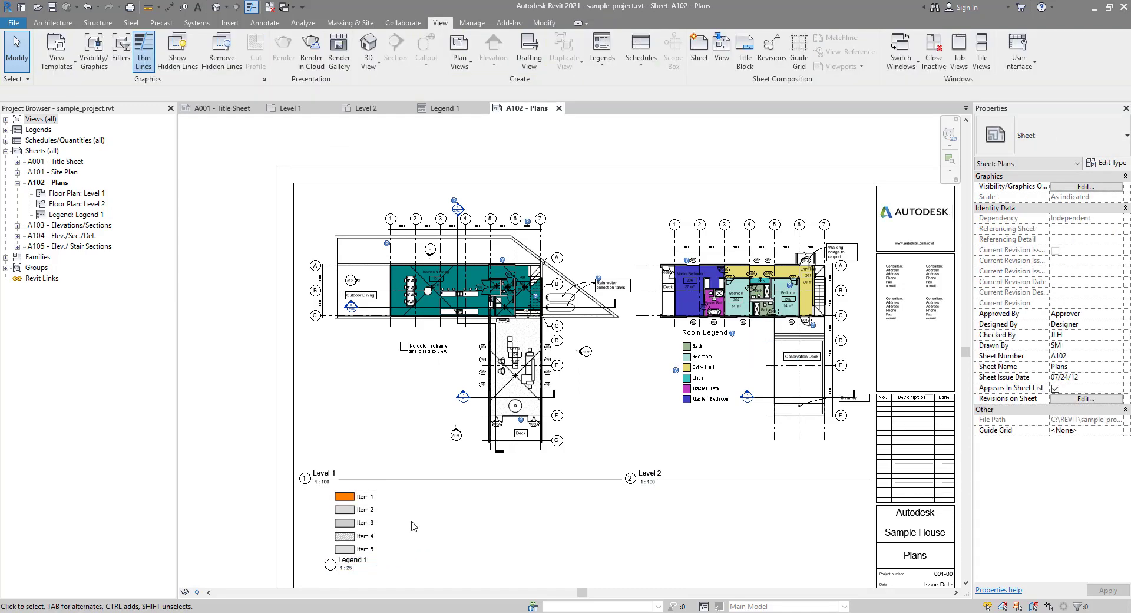
{"action": "scroll", "coordinate": [413, 526], "scroll_direction": "down", "scroll_amount": 2}
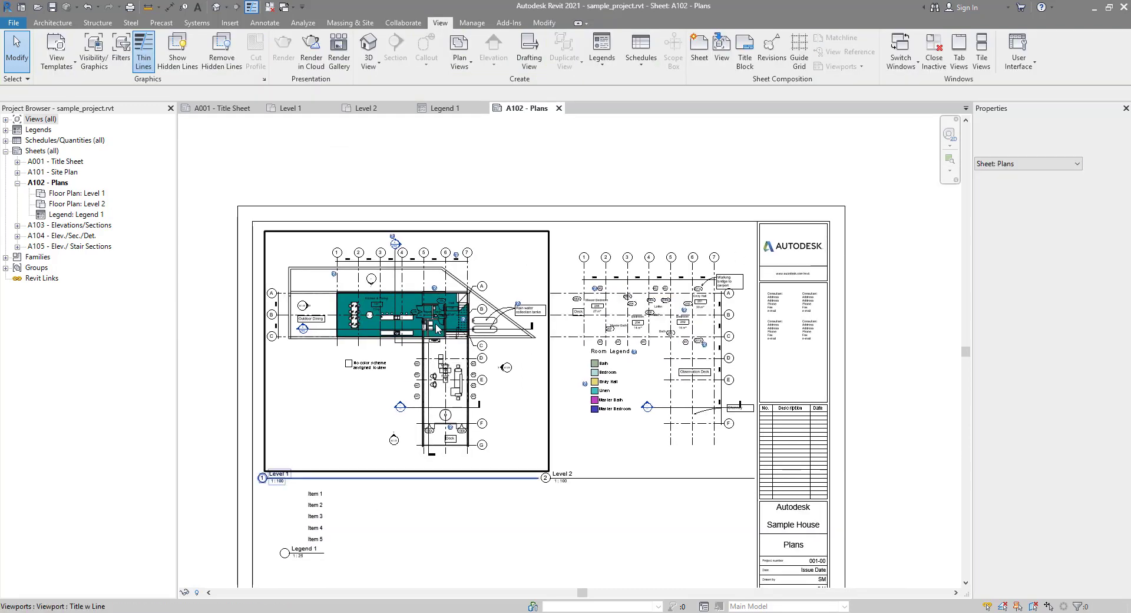
{"action": "left_click", "coordinate": [411, 318]}
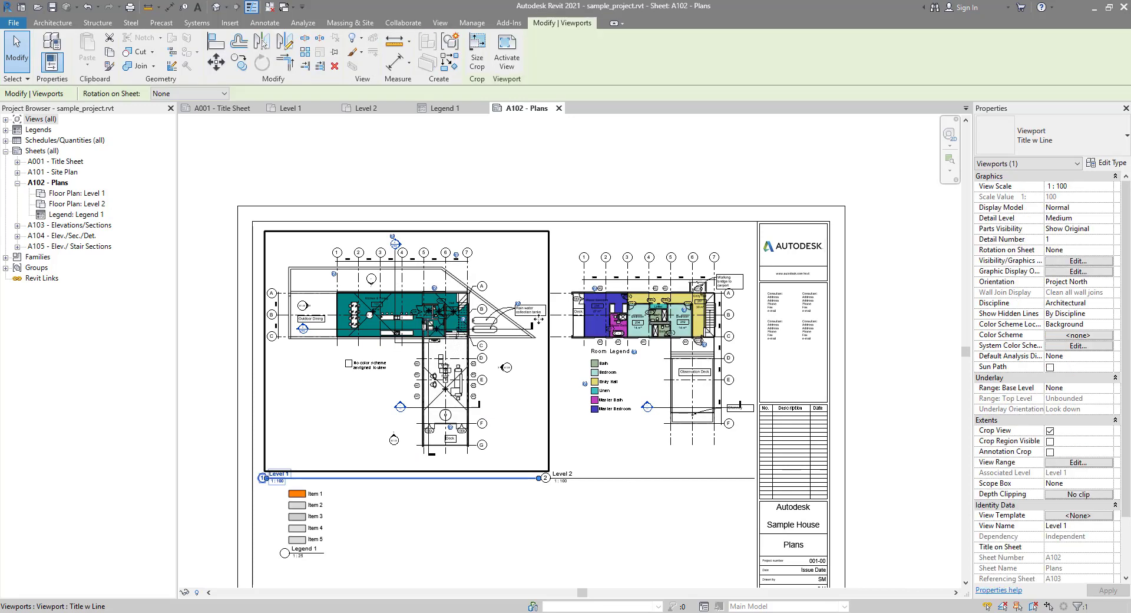
{"action": "left_click", "coordinate": [653, 327]}
{"action": "left_click", "coordinate": [459, 327]}
{"action": "left_click_drag", "start_coordinate": [414, 321], "coordinate": [592, 320]}
{"action": "scroll", "coordinate": [630, 312], "scroll_direction": "up", "scroll_amount": 3}
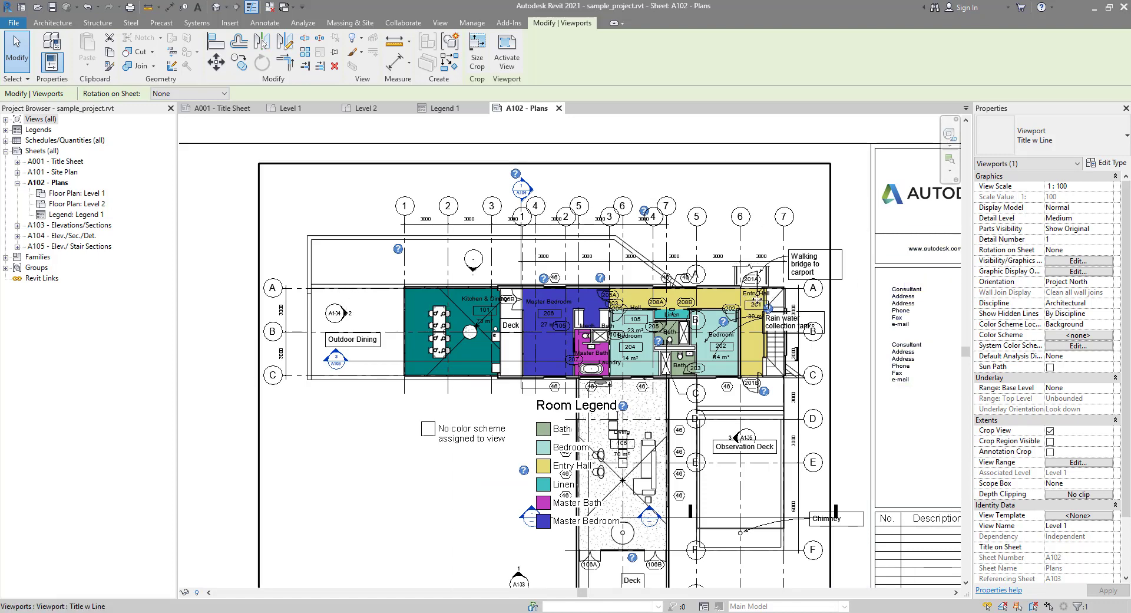
{"action": "scroll", "coordinate": [854, 313], "scroll_direction": "down", "scroll_amount": 3}
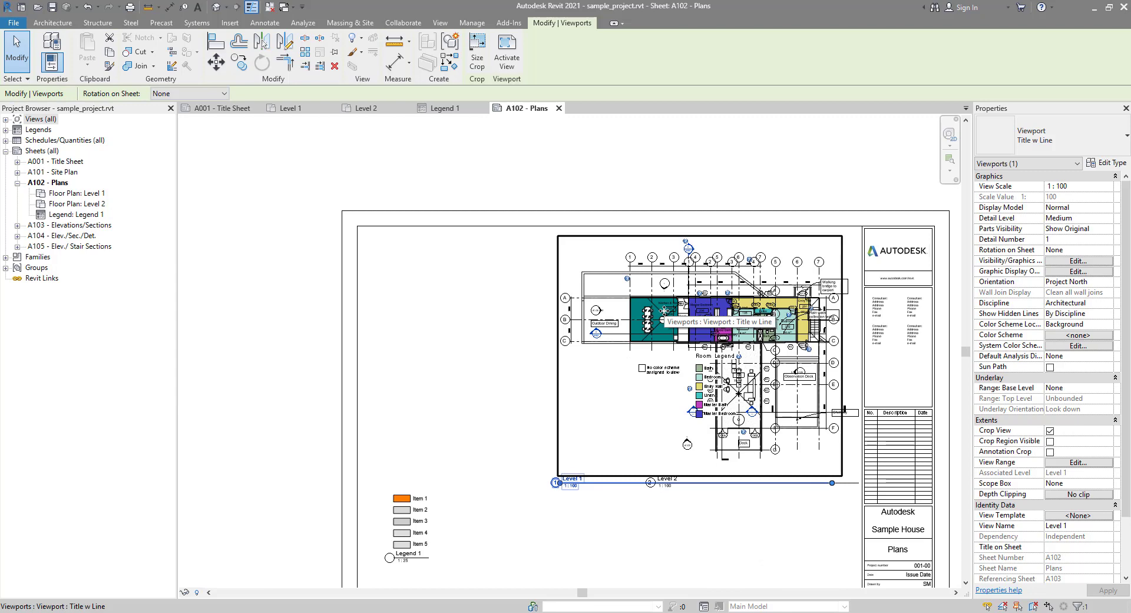
- Delete the Level 1 viewport and re-place Floor Plan: Level 1 at 1:100 on the sheet
{"action": "key", "text": "Delete"}
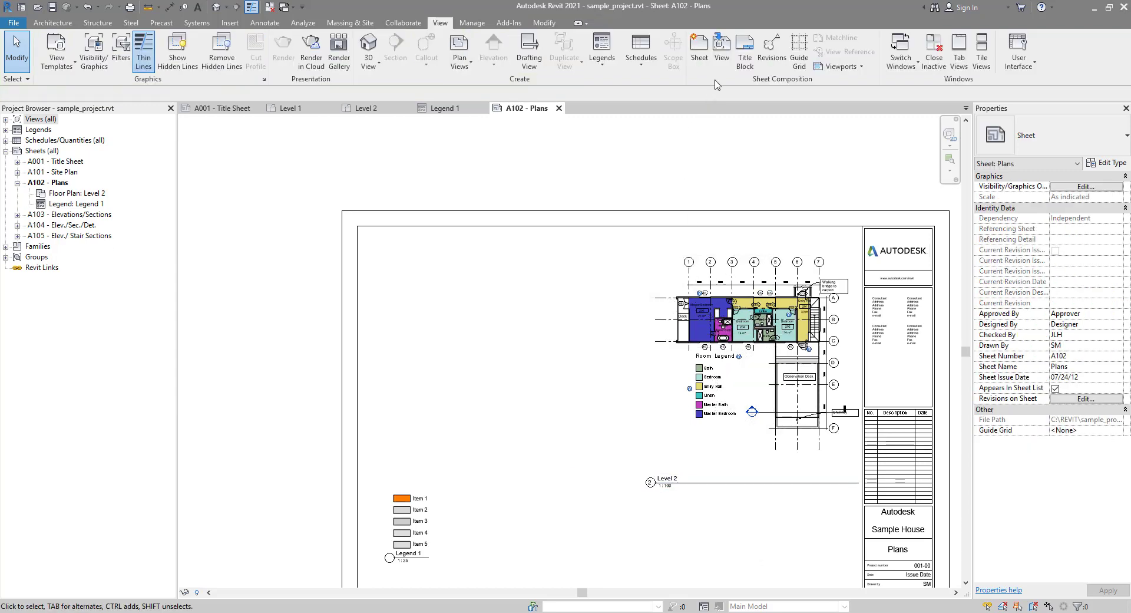
{"action": "left_click", "coordinate": [722, 52]}
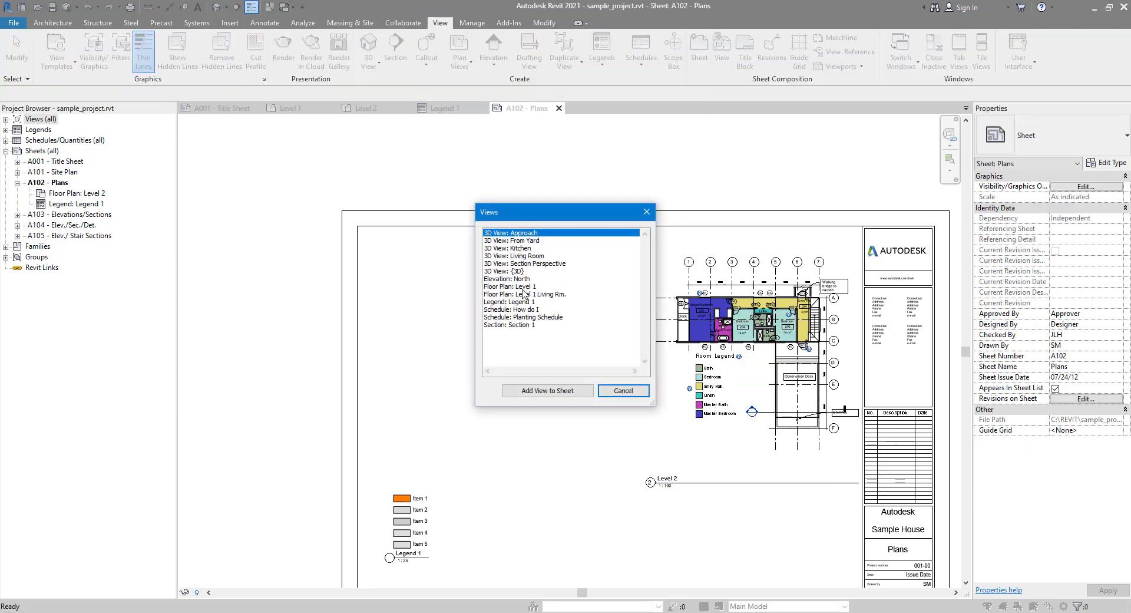
{"action": "left_click", "coordinate": [523, 286]}
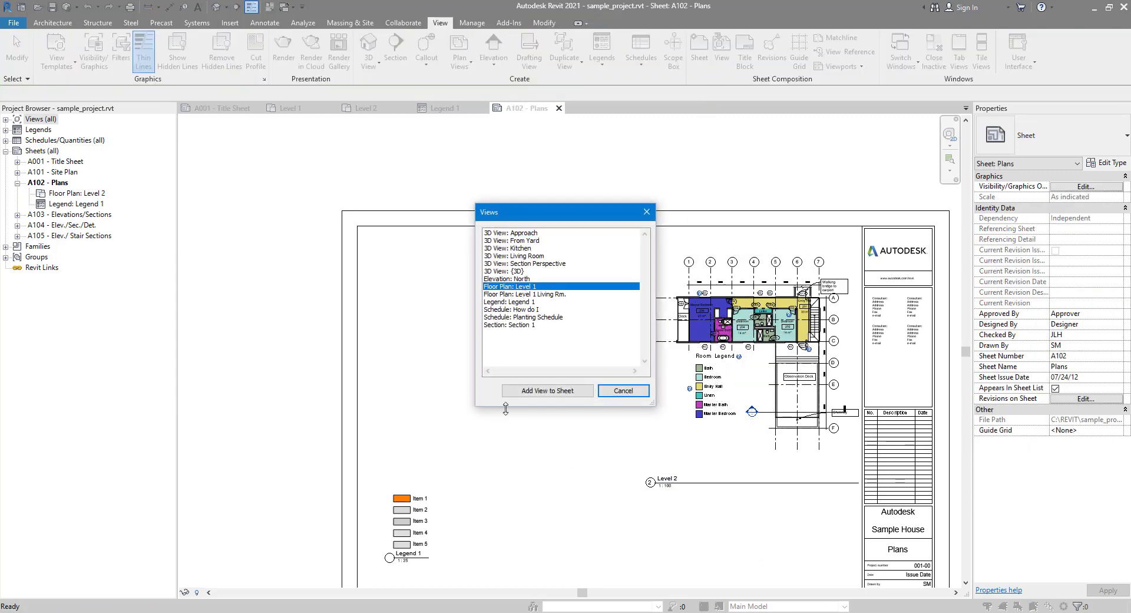
{"action": "left_click", "coordinate": [548, 390]}
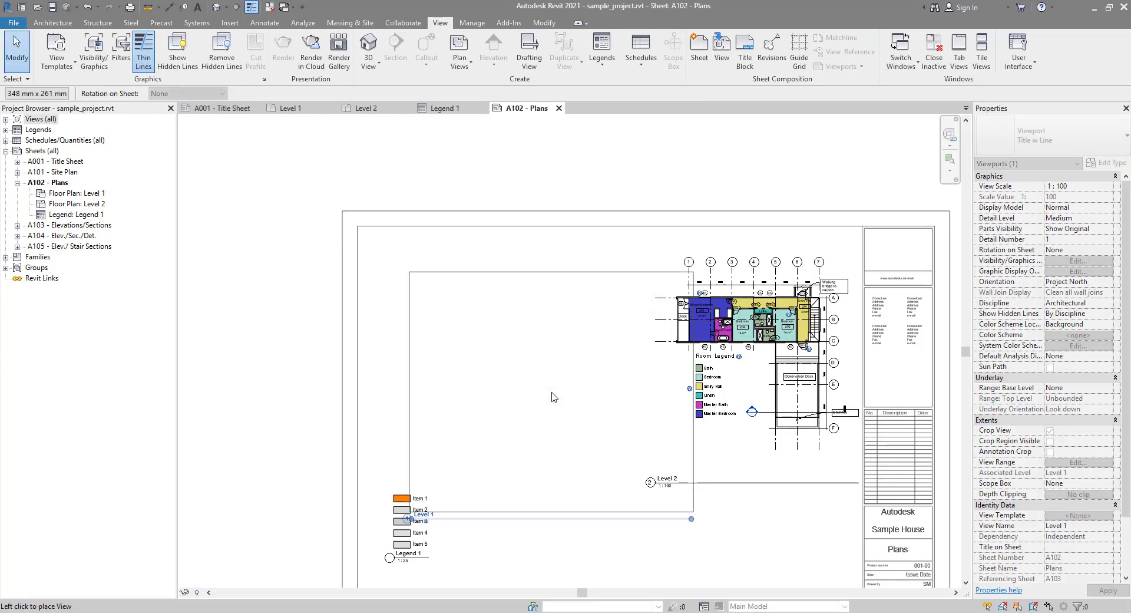
{"action": "left_click", "coordinate": [559, 361]}
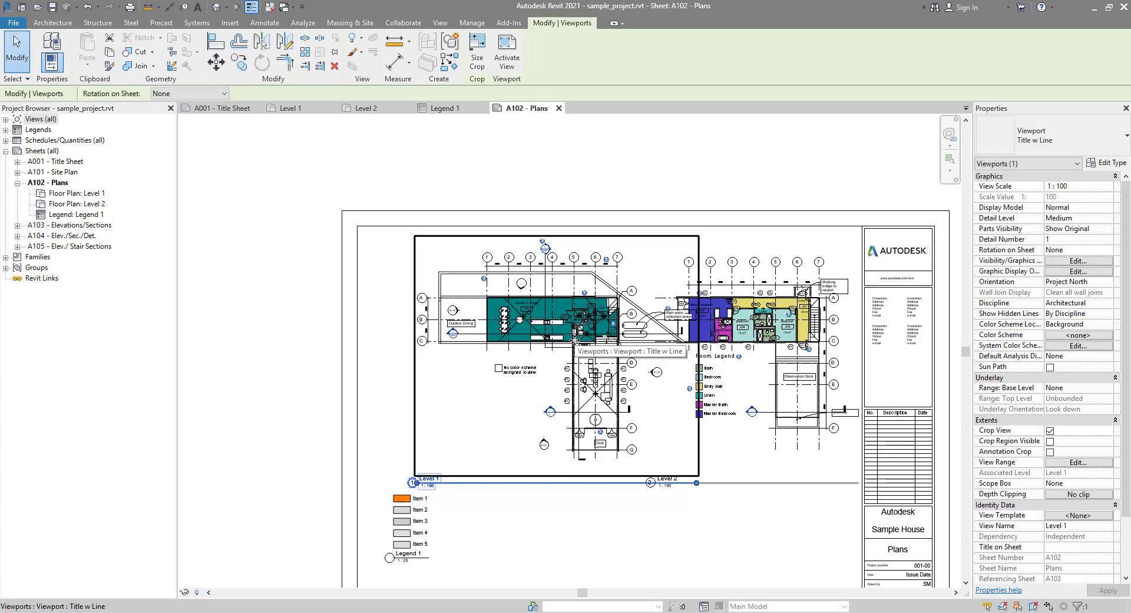
- Drag the new Level 1 plan over Level 2 to check draw order, then move it back left
{"action": "left_click_drag", "start_coordinate": [574, 339], "coordinate": [699, 339]}
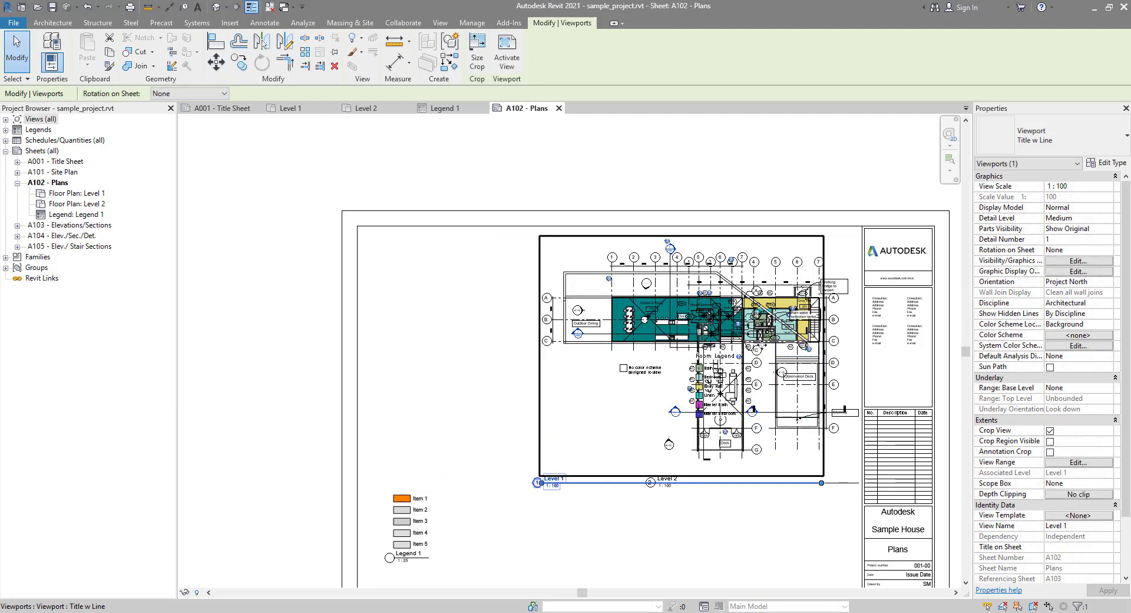
{"action": "scroll", "coordinate": [826, 352], "scroll_direction": "up", "scroll_amount": 2}
{"action": "left_click_drag", "start_coordinate": [587, 317], "coordinate": [660, 317]}
{"action": "scroll", "coordinate": [823, 303], "scroll_direction": "up", "scroll_amount": 2}
{"action": "scroll", "coordinate": [762, 309], "scroll_direction": "up", "scroll_amount": 2}
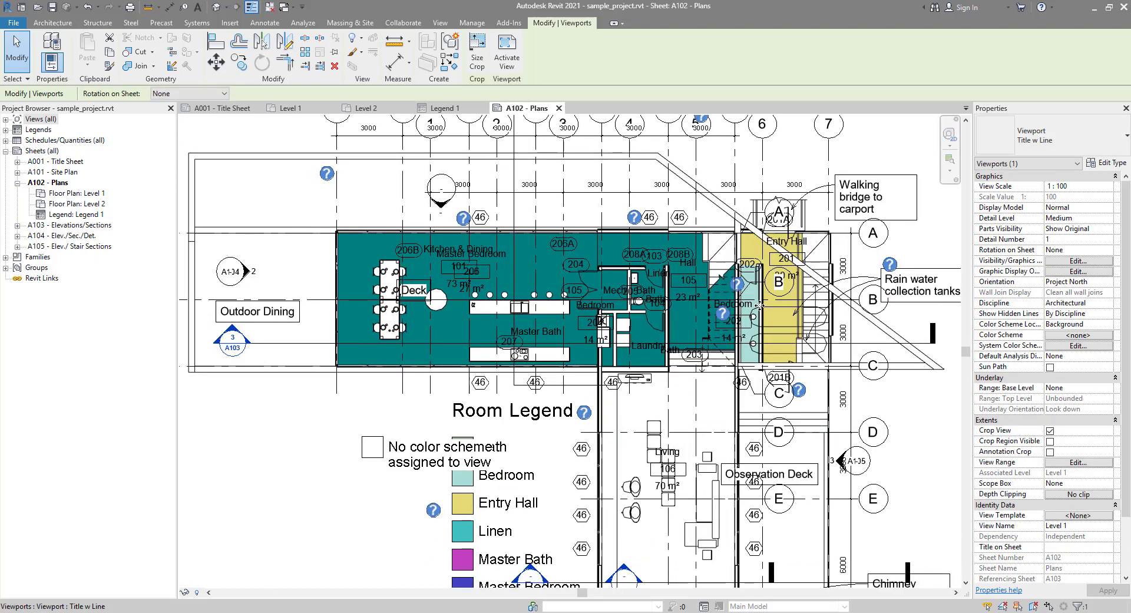
{"action": "scroll", "coordinate": [722, 284], "scroll_direction": "down", "scroll_amount": 5}
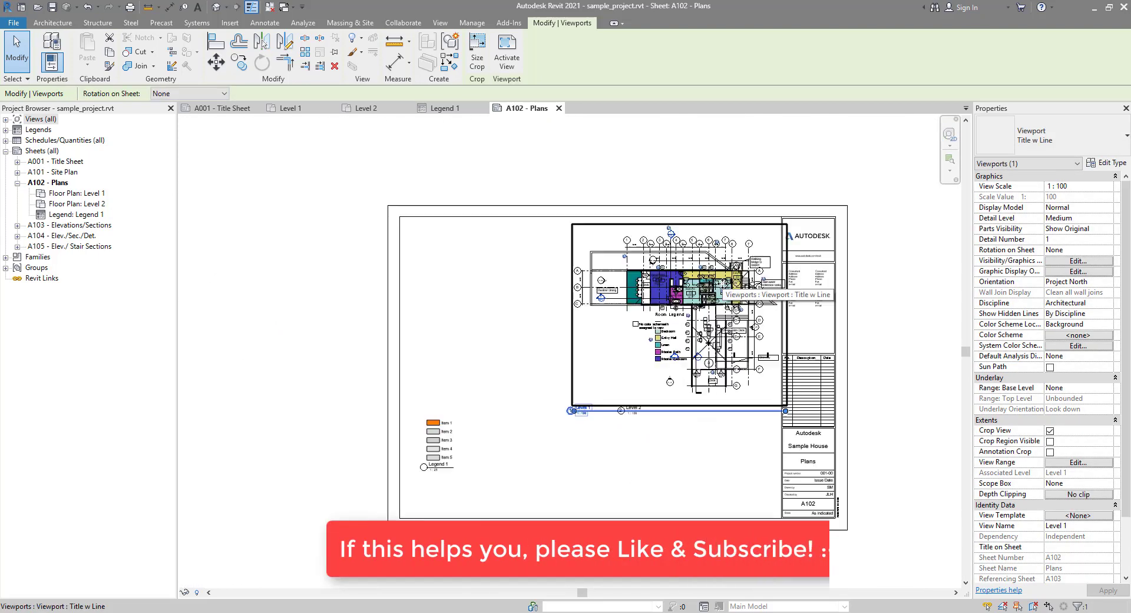
{"action": "left_click_drag", "start_coordinate": [664, 287], "coordinate": [516, 288]}
{"action": "left_click", "coordinate": [525, 192]}
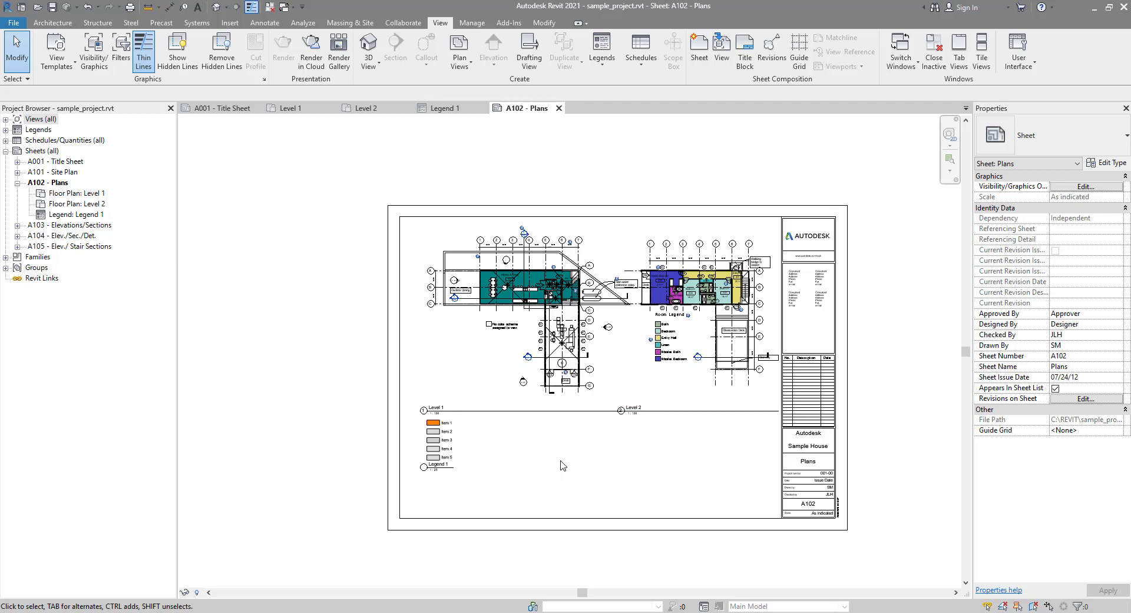
- Select the Level 1 plan viewport to show its Modify | Viewports properties
{"action": "left_click", "coordinate": [566, 281]}
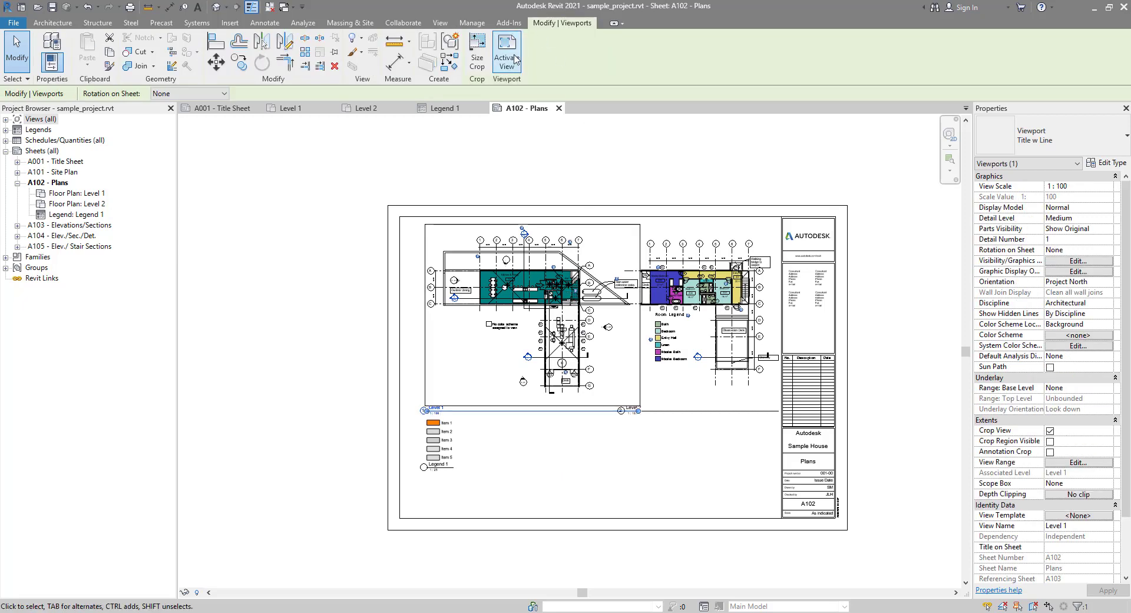